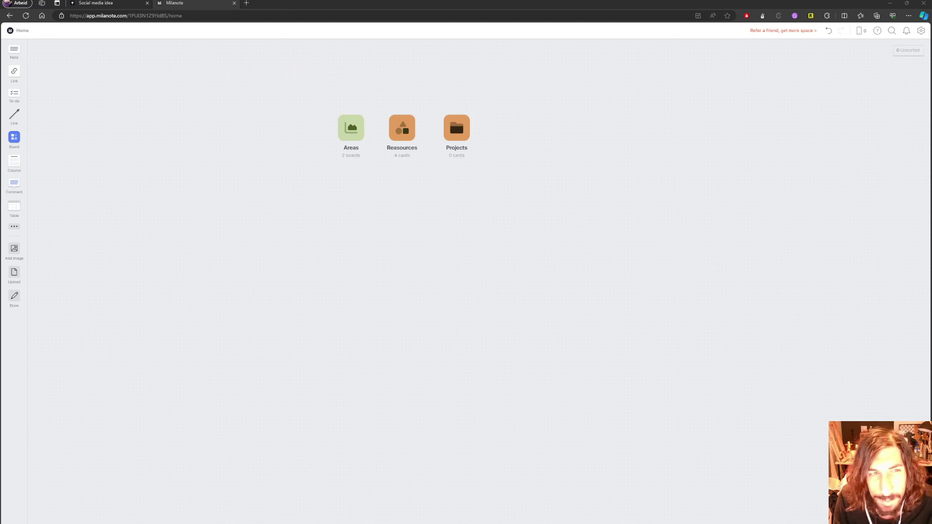
# Visit the Projects board in Milanote, then return to the Home board via the breadcrumb
pyautogui.click(457, 129)
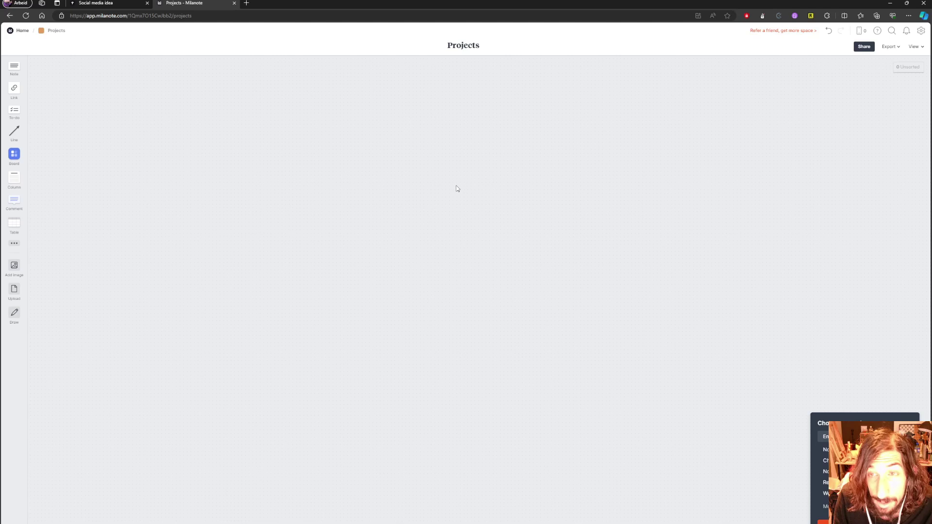
pyautogui.click(23, 31)
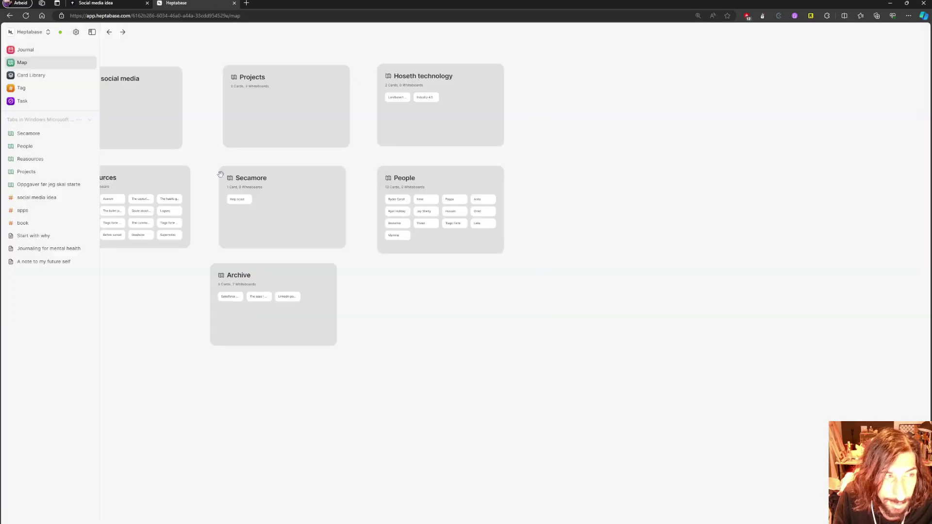
# Open the Reasources whiteboard card from the Heptabase Map
pyautogui.click(144, 176)
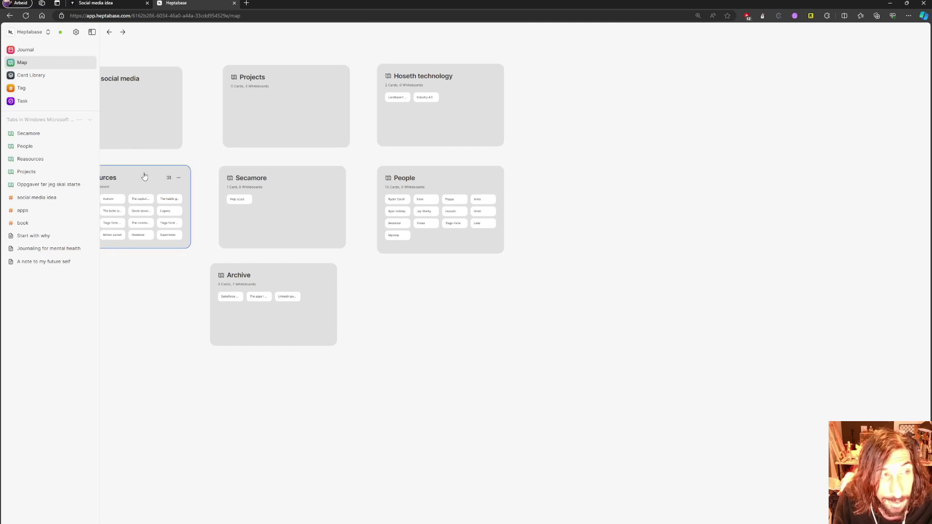
pyautogui.doubleClick(144, 176)
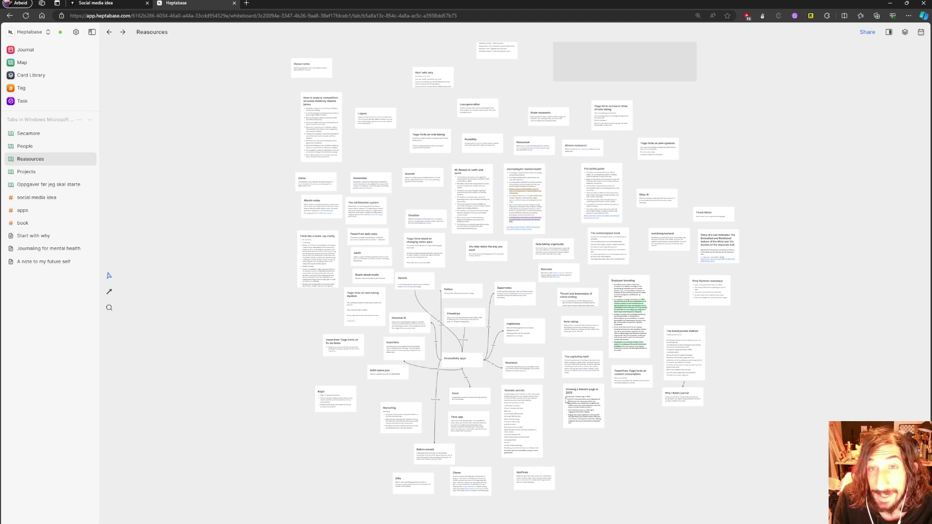
pyautogui.scroll(2, 566, 401)
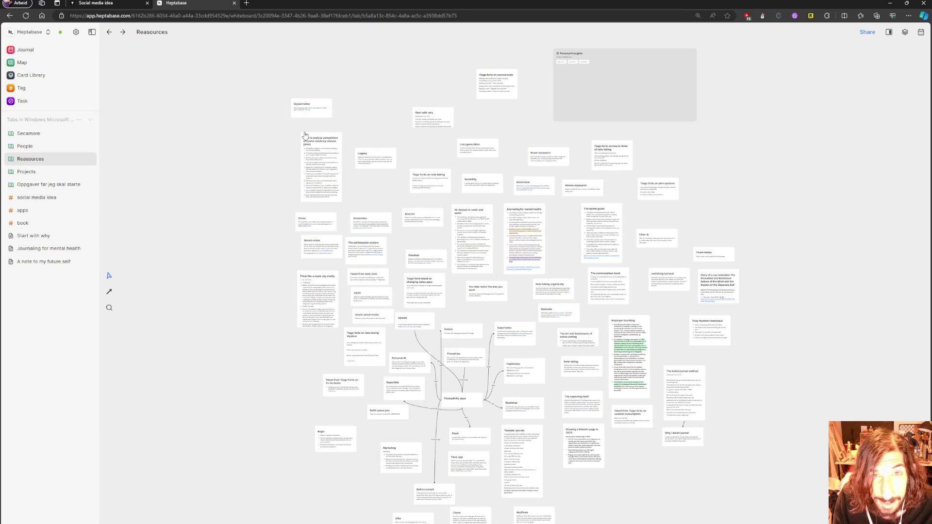
# Load Scrintal, open the Reasources board and its diary-of-a-CEO episode note
pyautogui.click(230, 15)
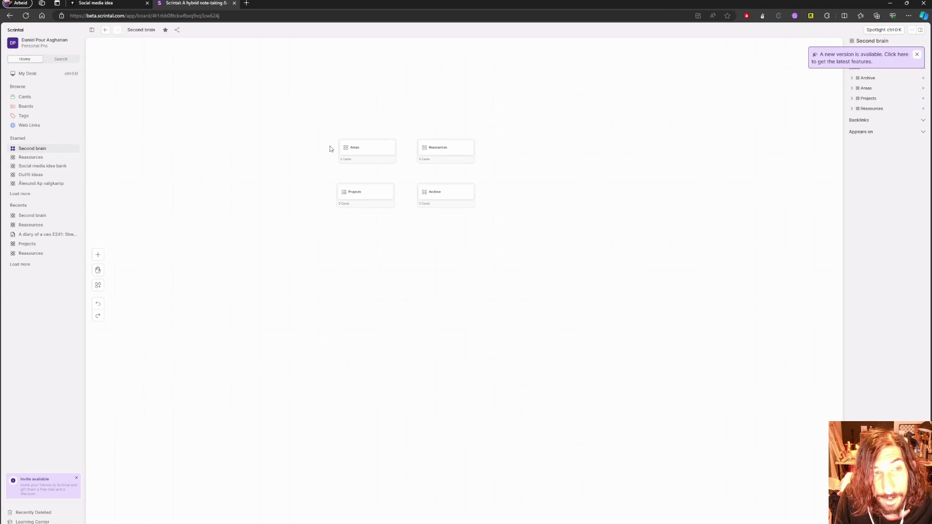
pyautogui.doubleClick(439, 147)
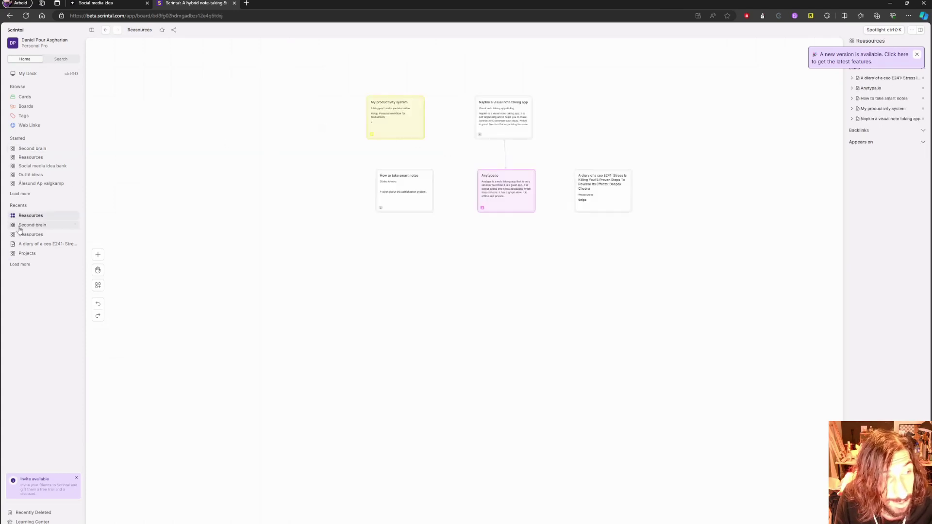
pyautogui.click(48, 243)
# Move through the Projects and Outfit ideas boards to the Social media idea bank board
pyautogui.click(29, 253)
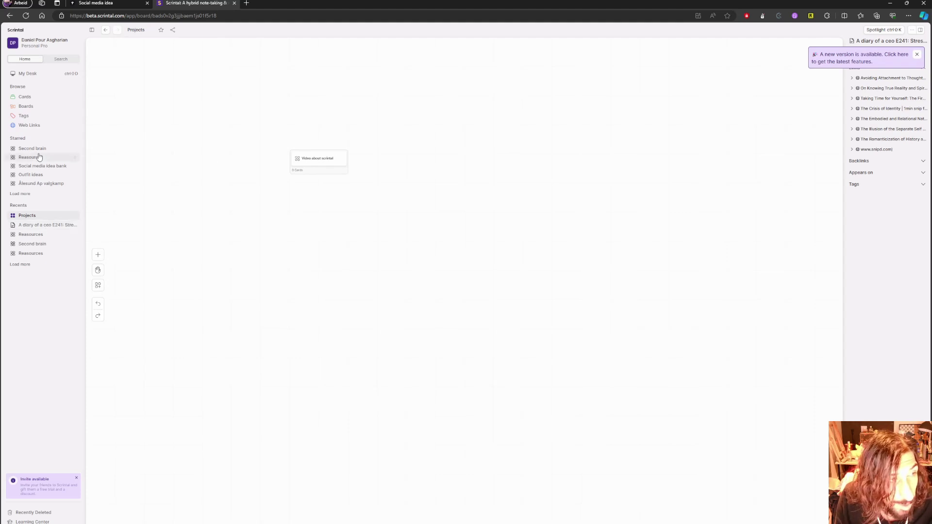
pyautogui.click(42, 174)
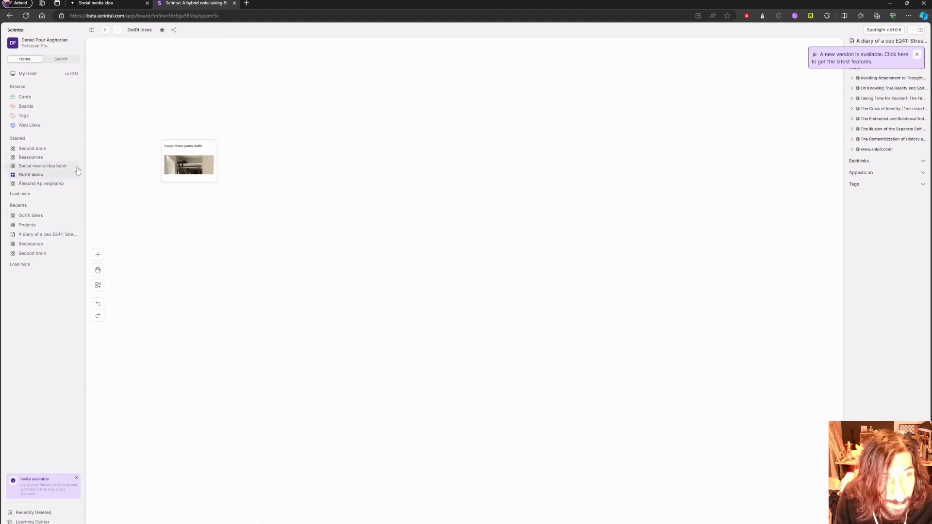
pyautogui.click(44, 166)
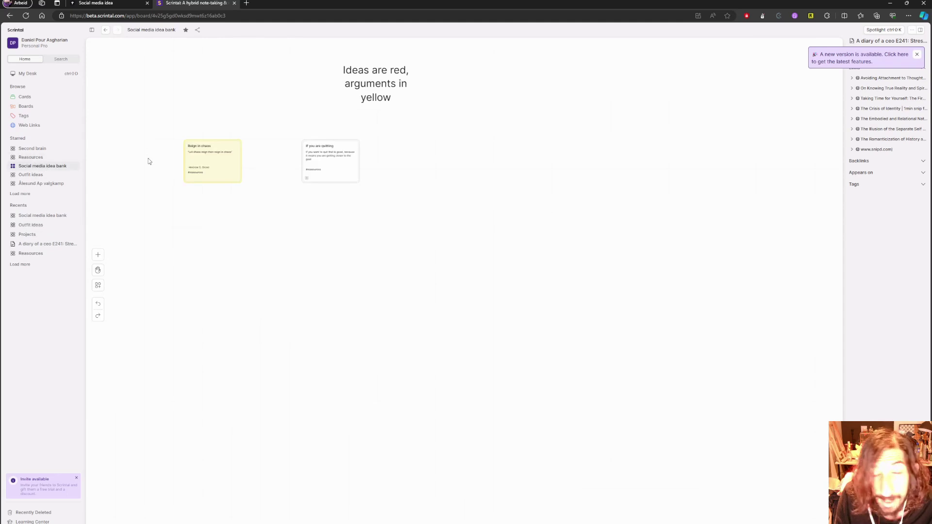
# Glance at Outfit ideas, dismiss the new-version notification, and open the empty My Desk page
pyautogui.click(54, 174)
pyautogui.click(53, 167)
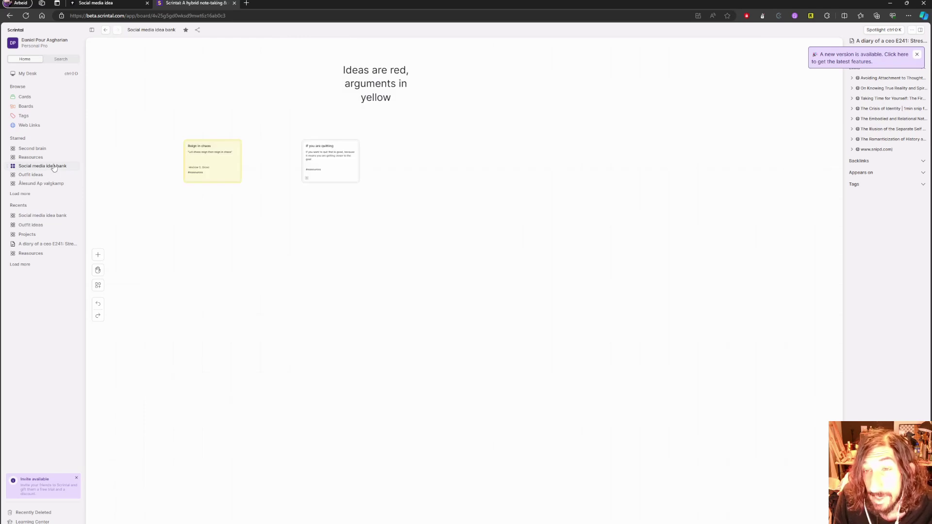
pyautogui.click(916, 54)
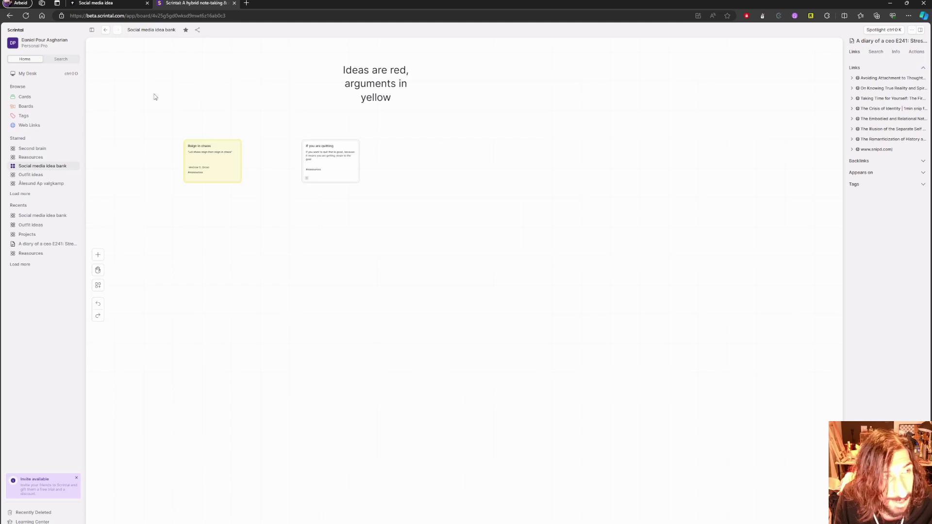
pyautogui.click(23, 75)
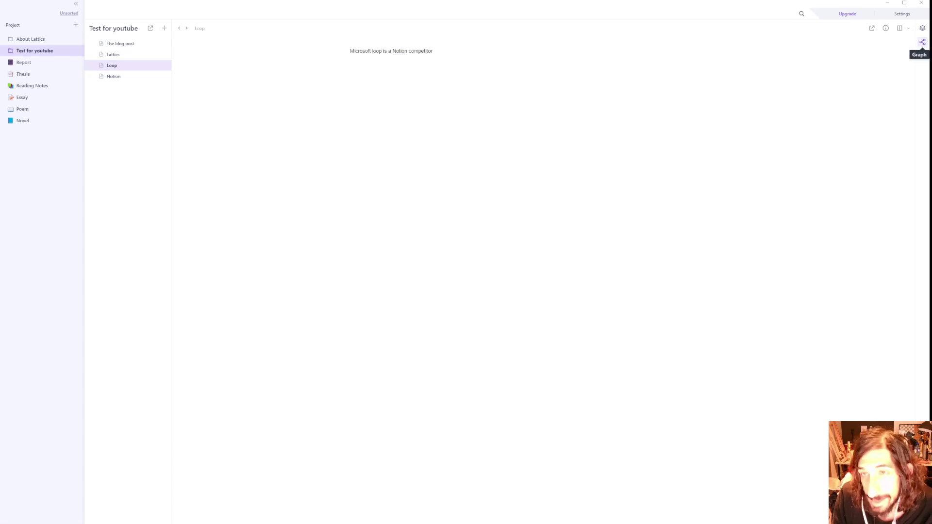
# In the Test for youtube graph view, move The blog post upper right and Lattics above it
pyautogui.click(922, 41)
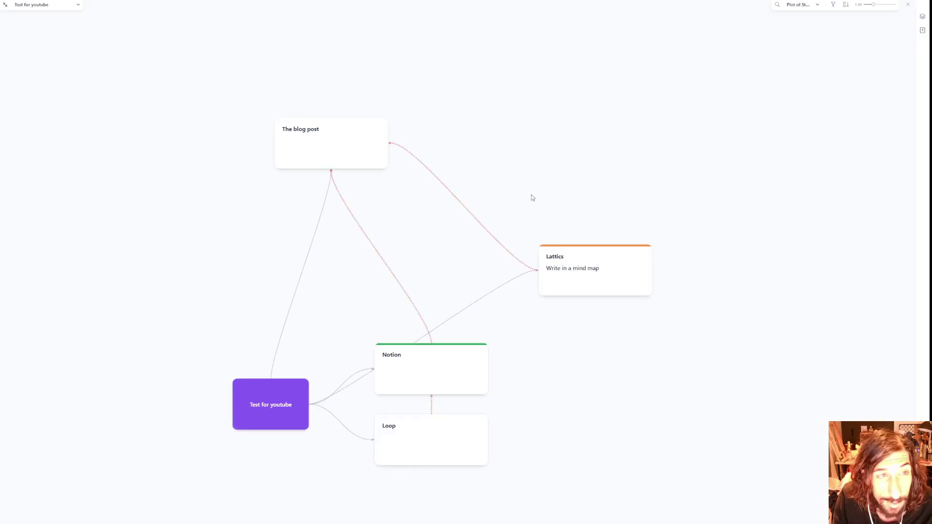
pyautogui.moveTo(359, 126); pyautogui.dragTo(555, 132)
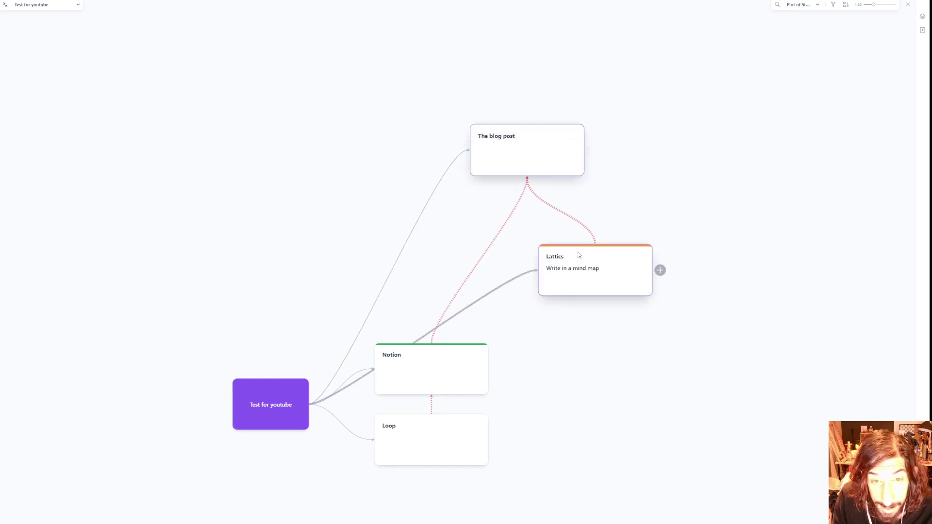
pyautogui.moveTo(578, 254); pyautogui.dragTo(506, 81)
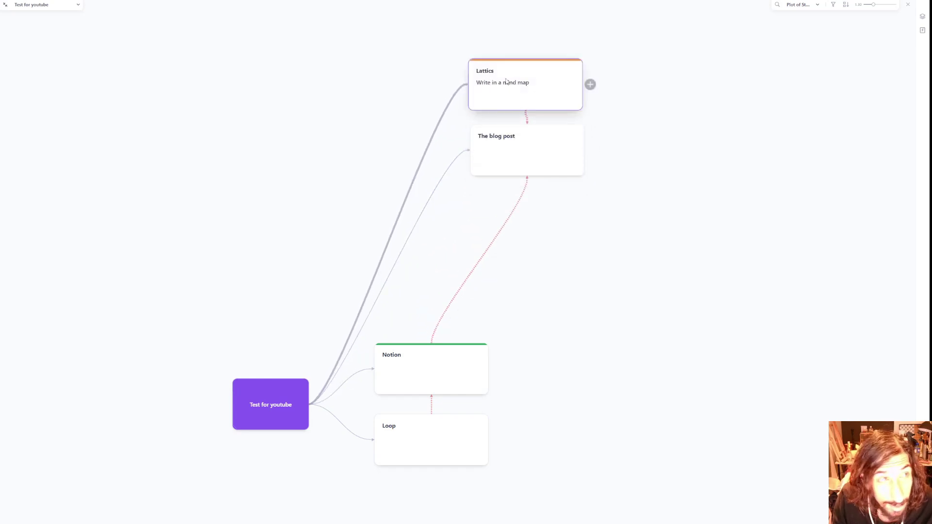
pyautogui.click(57, 5)
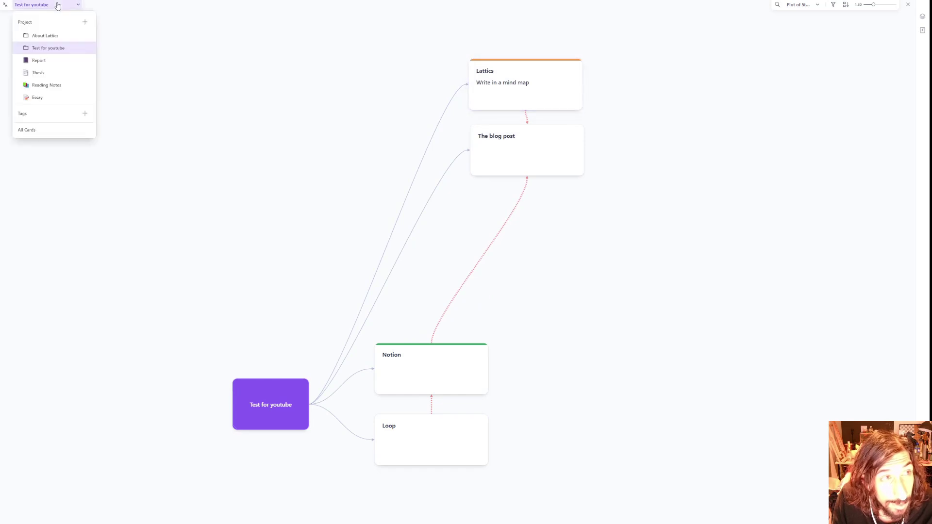
pyautogui.click(58, 5)
pyautogui.click(57, 5)
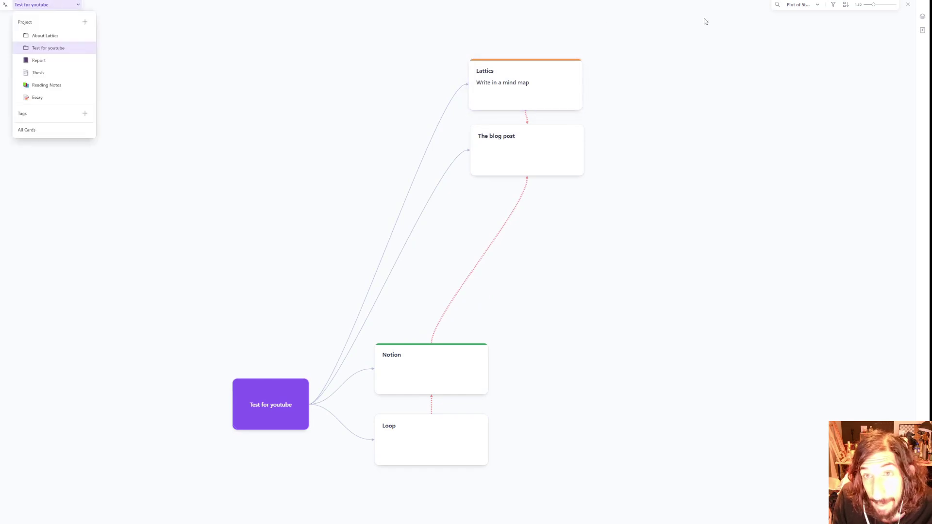
# Switch the graph to the Mindmap layout, placing The blog post above Loop and Notion on top
pyautogui.click(806, 9)
pyautogui.click(809, 8)
pyautogui.click(805, 19)
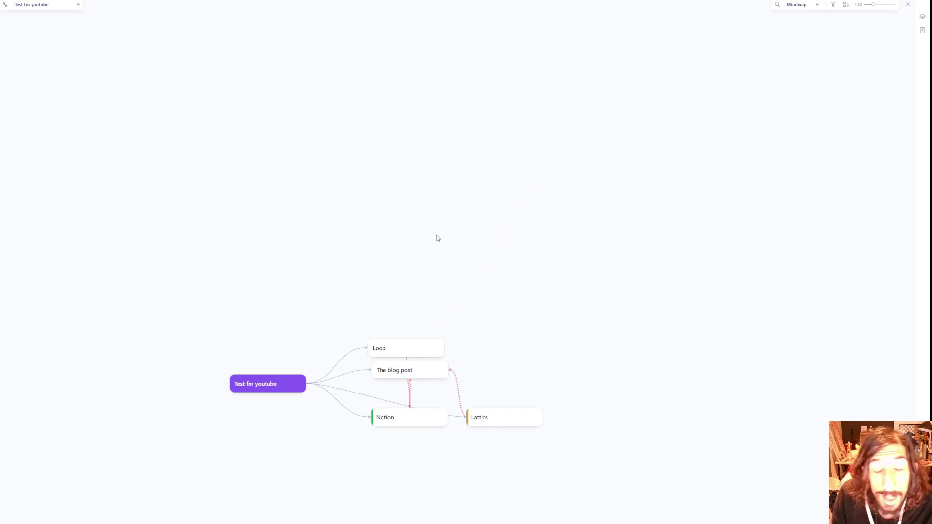
pyautogui.moveTo(403, 370); pyautogui.dragTo(399, 315)
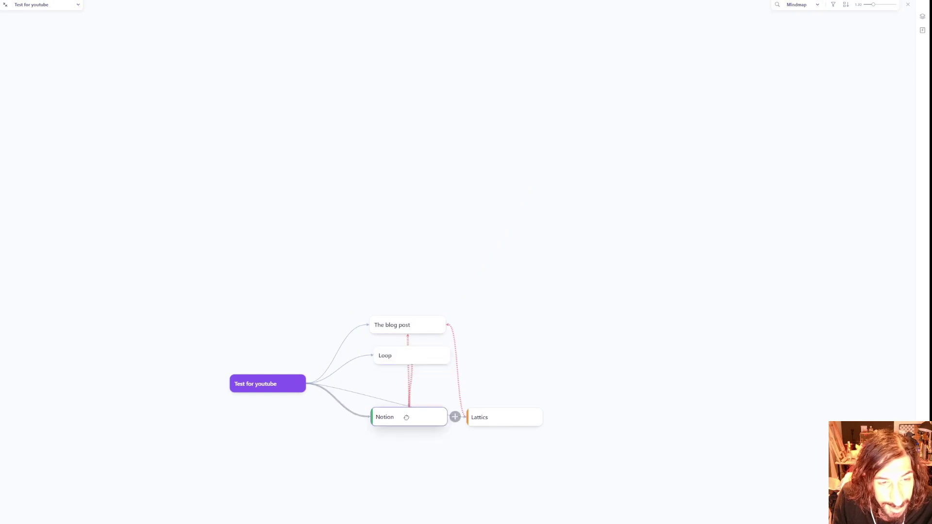
pyautogui.moveTo(406, 417); pyautogui.dragTo(406, 295)
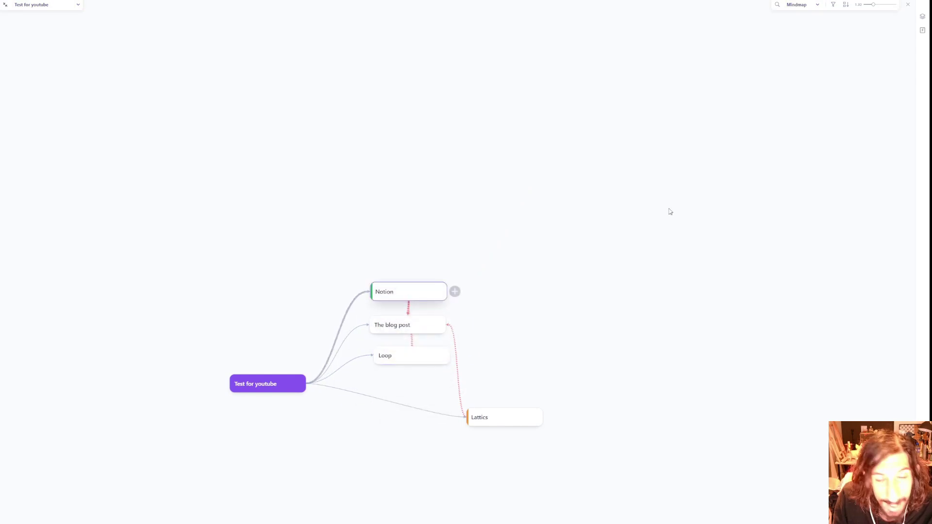
pyautogui.click(907, 4)
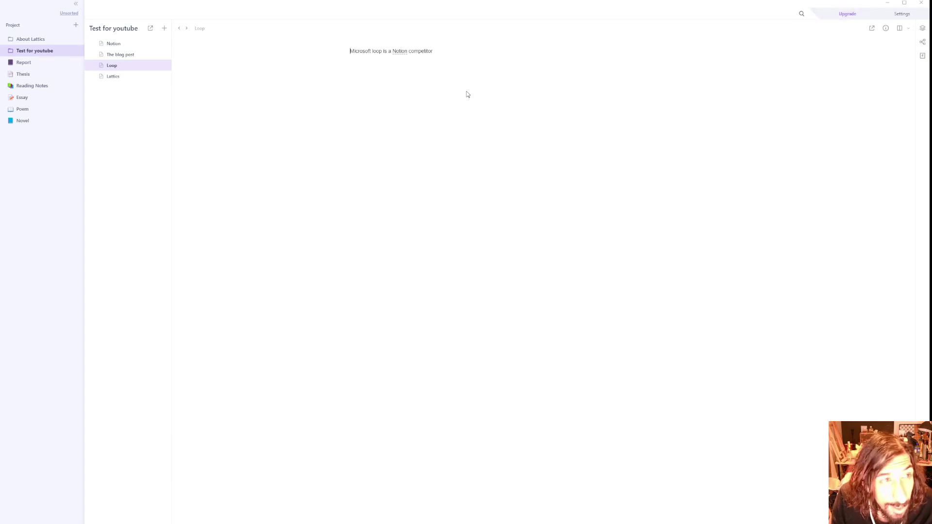
# Open the Test for youtube mind map, move The blog post up, and switch to Aerial View
pyautogui.click(922, 41)
pyautogui.moveTo(407, 324); pyautogui.dragTo(412, 266)
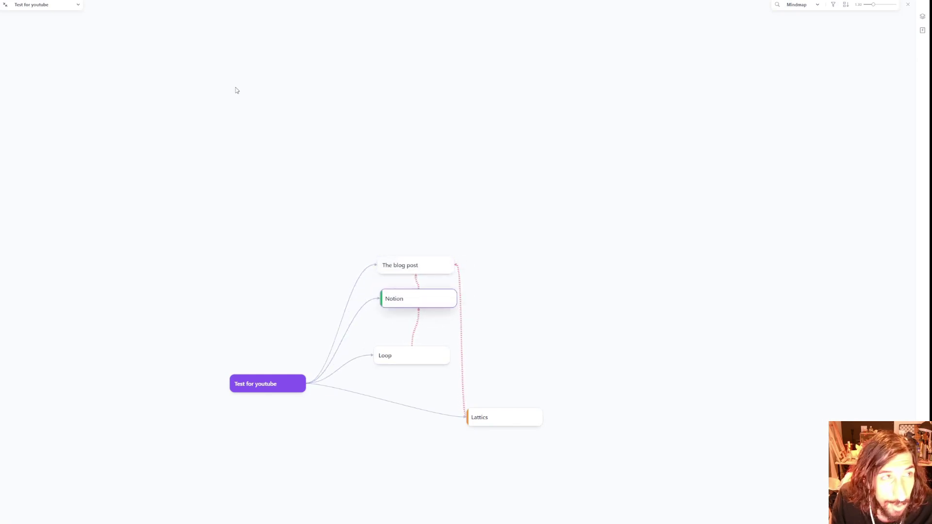
pyautogui.click(787, 4)
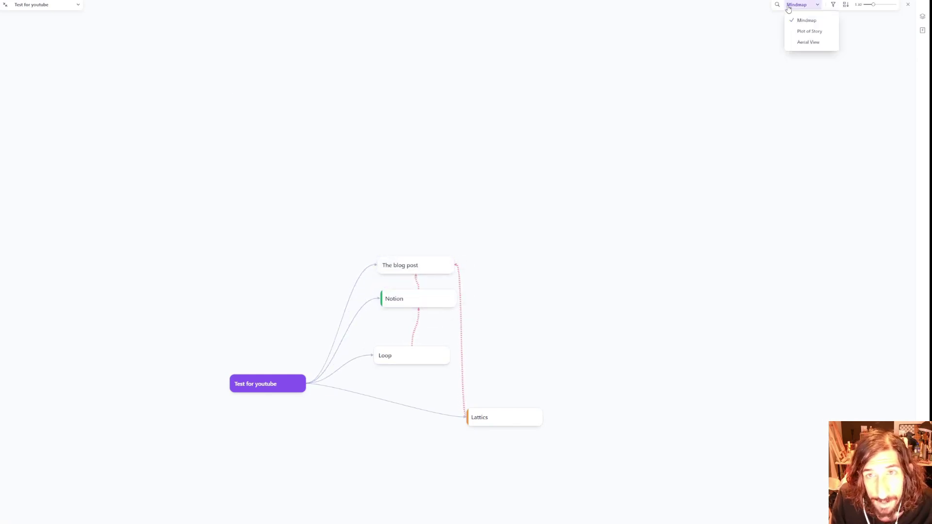
pyautogui.click(809, 47)
# Arrange the cards: Notion above The blog post, Loop to its right, Lattics slightly left
pyautogui.moveTo(456, 358); pyautogui.dragTo(439, 145)
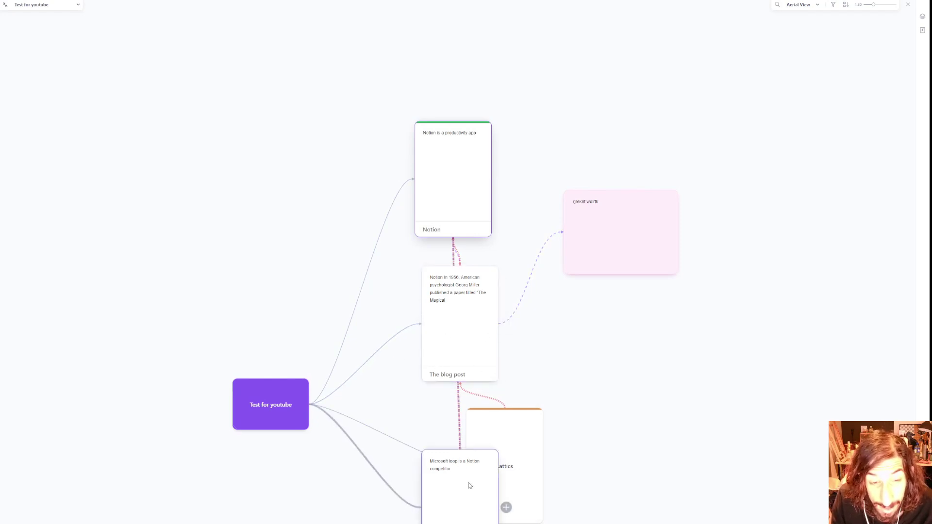
pyautogui.moveTo(470, 482); pyautogui.dragTo(613, 347)
pyautogui.moveTo(521, 453); pyautogui.dragTo(483, 442)
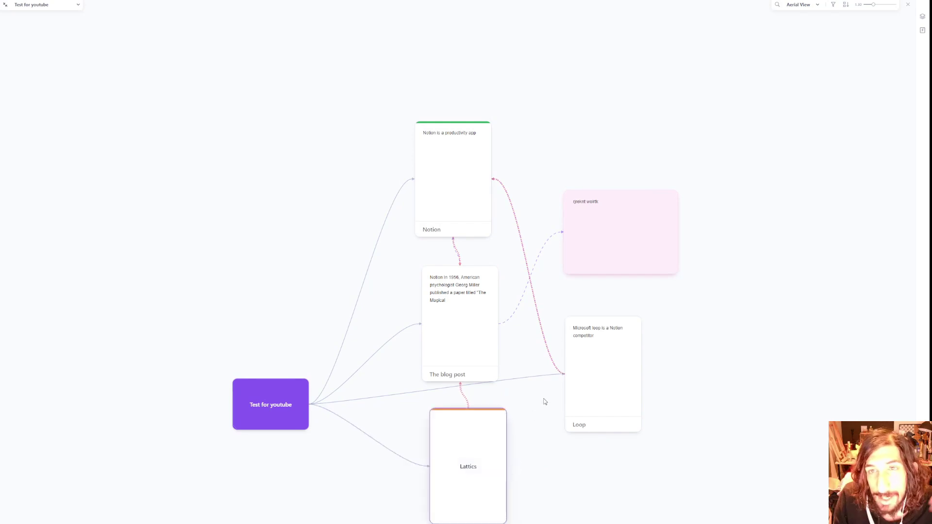